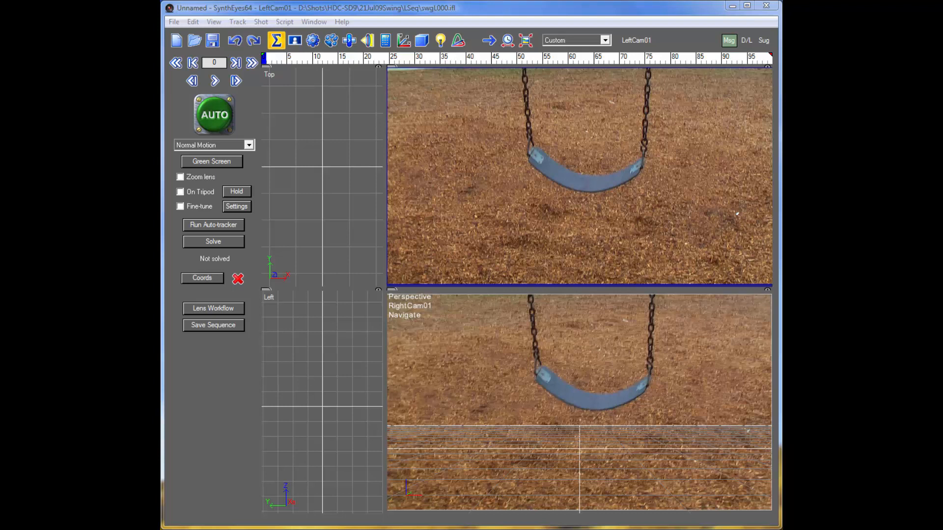
Step: Auto-track the swing shot and solve both cameras using the Stereo/Stereo solving mode
drag(305, 60, 704, 60)
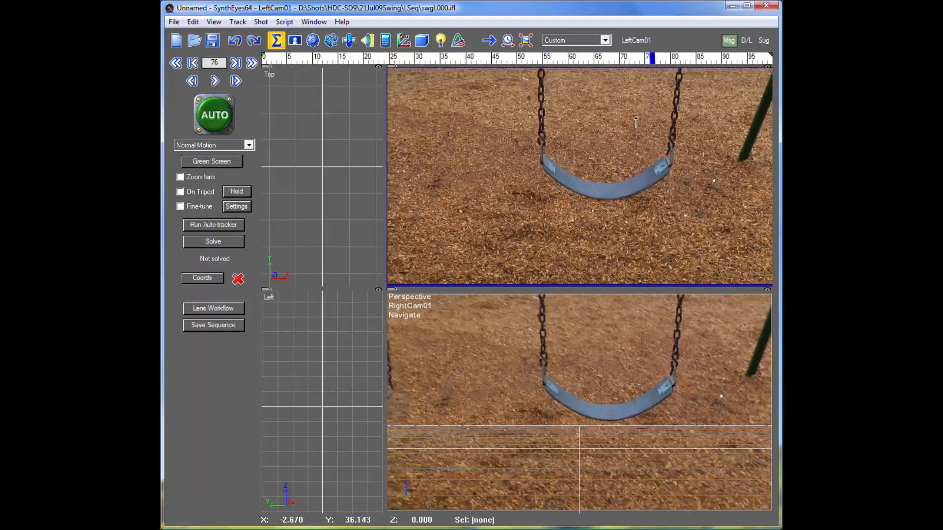
key(space)
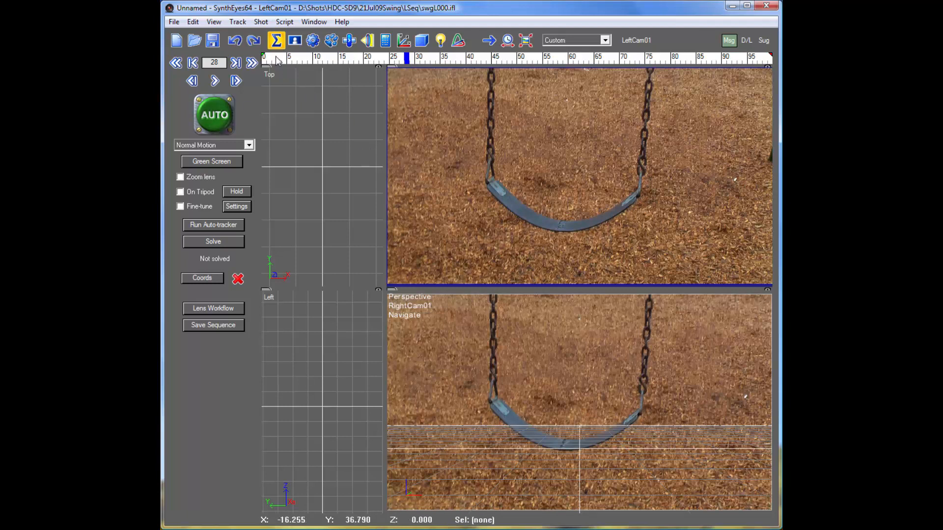
click(215, 116)
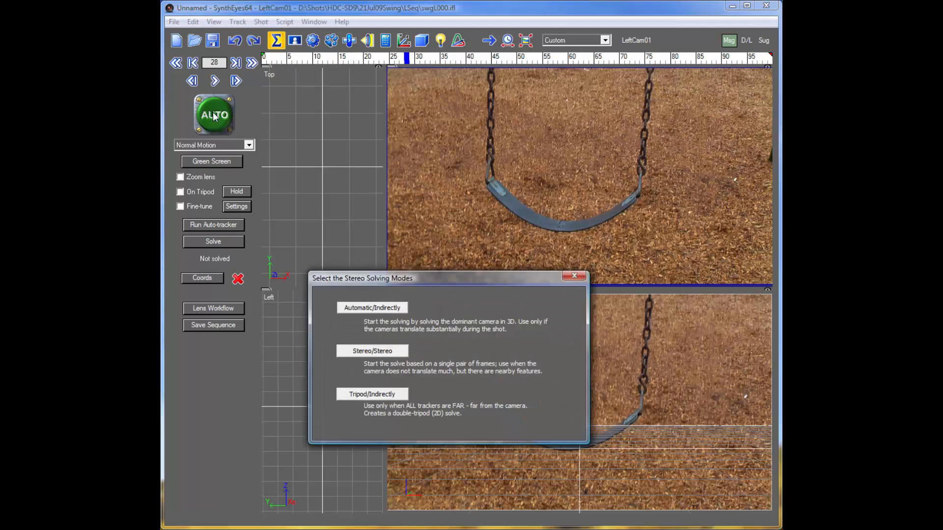
click(374, 351)
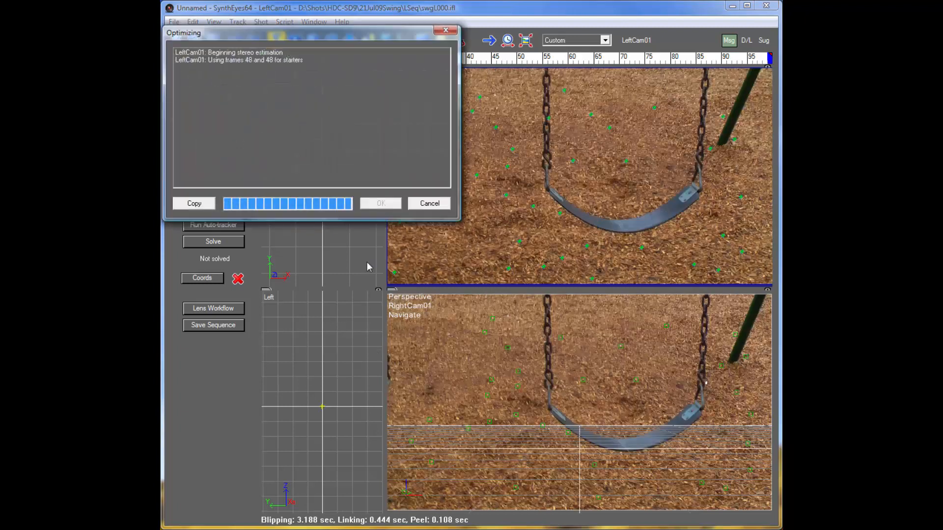
click(390, 210)
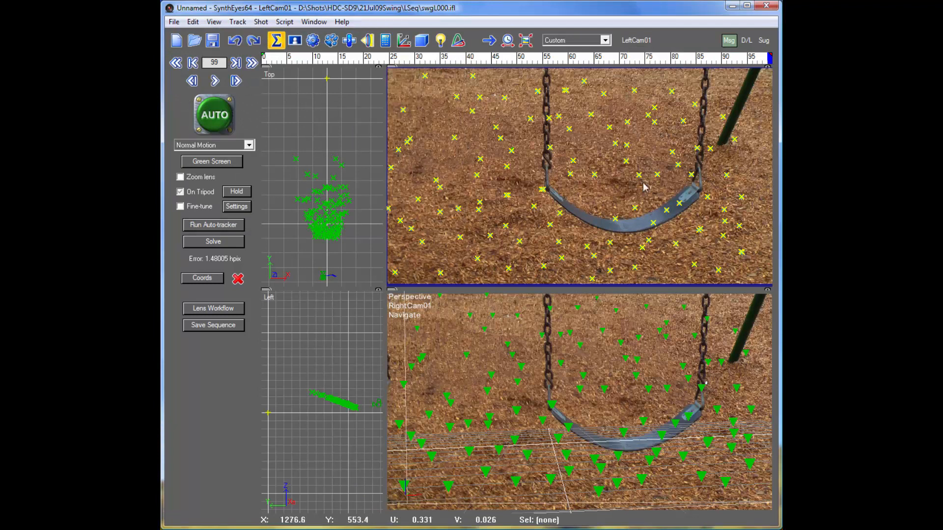
Step: Activate RightCam01, assign three ground trackers as origin, left-right axis and plane, and apply the coordinate system
click(633, 41)
click(201, 278)
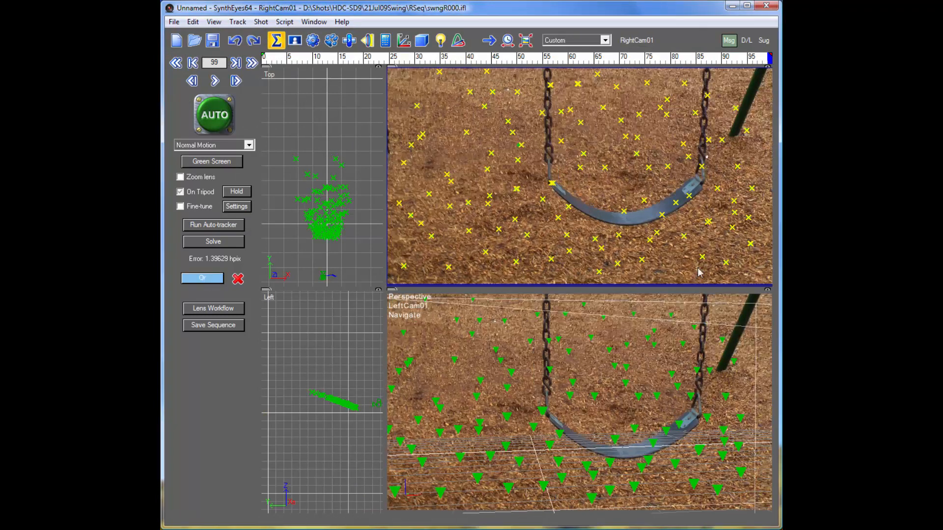
click(683, 236)
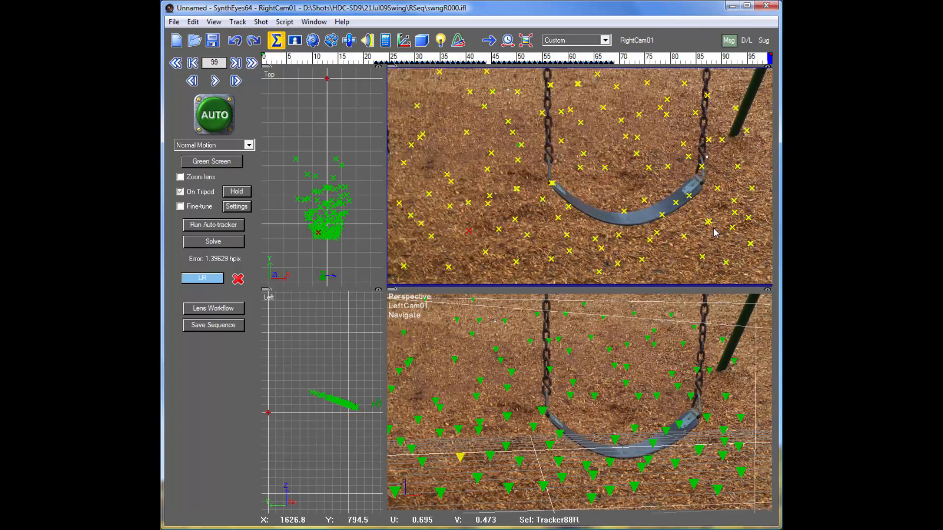
click(508, 121)
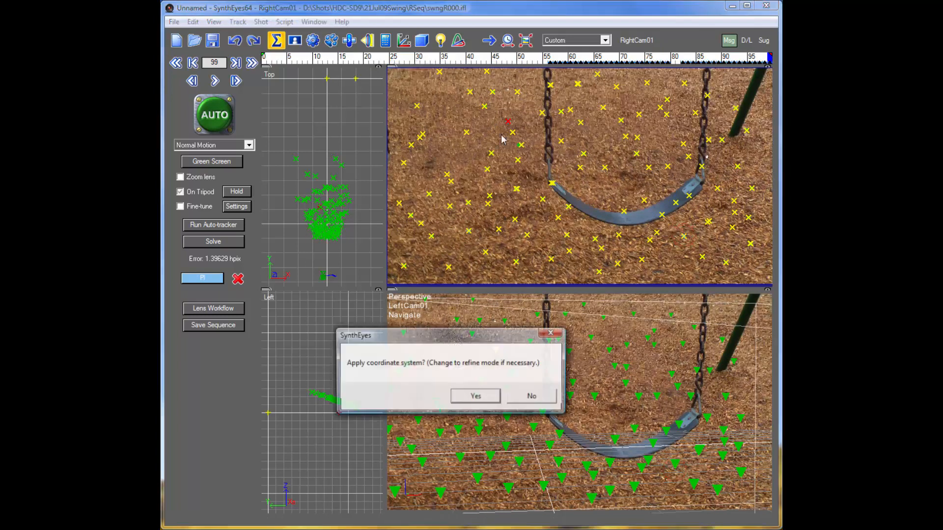
click(471, 401)
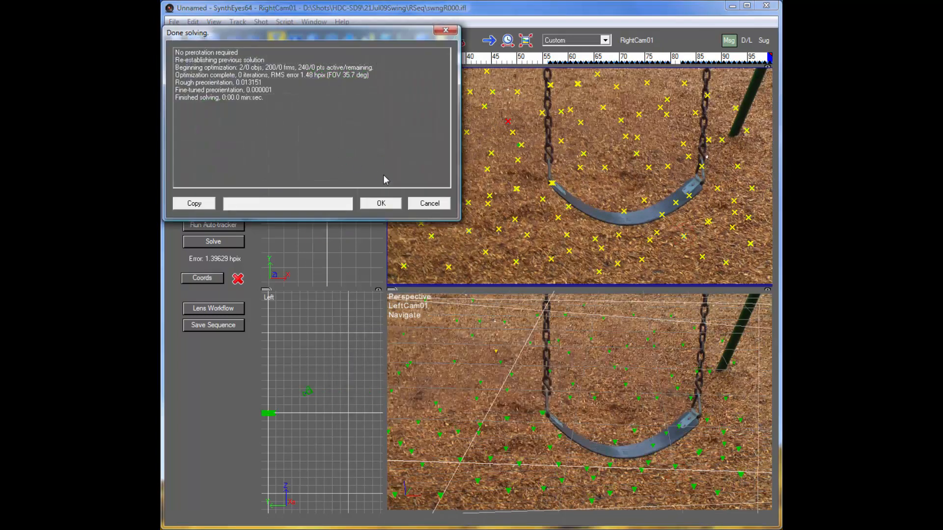
click(369, 204)
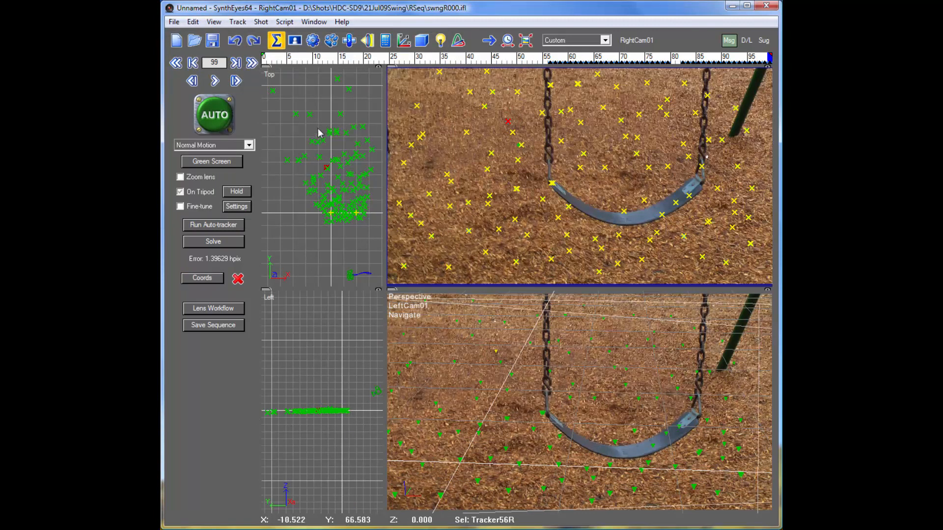
Step: Add a stereo moving object to the shot at frame 30 for the swing
middle_drag(344, 230, 320, 196)
click(260, 60)
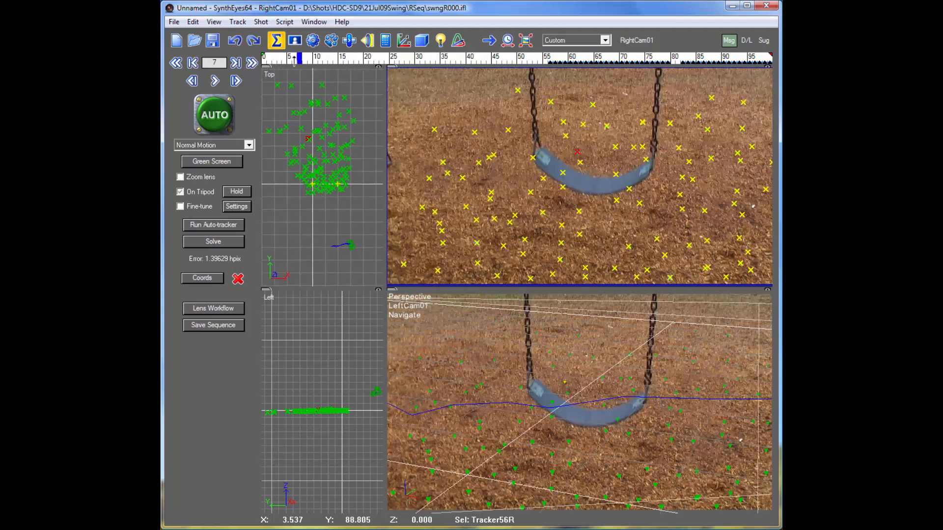
drag(261, 60, 416, 80)
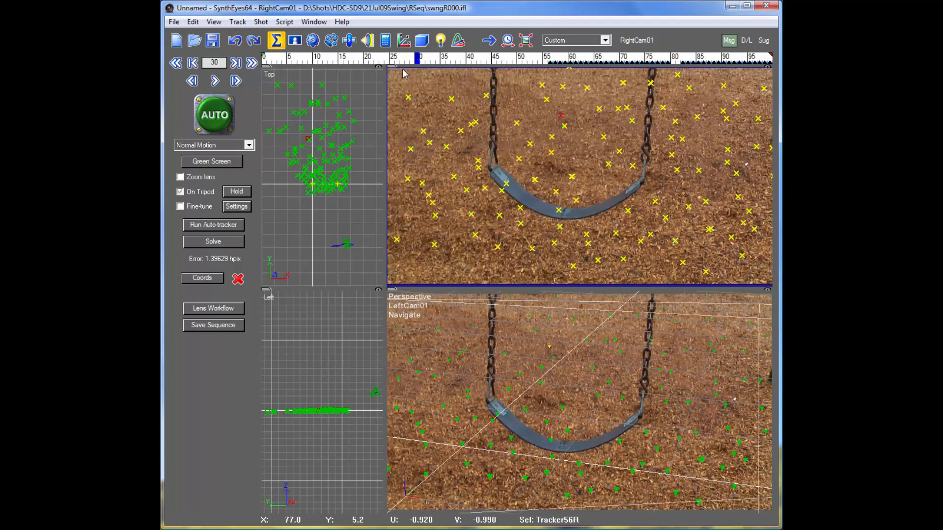
click(261, 22)
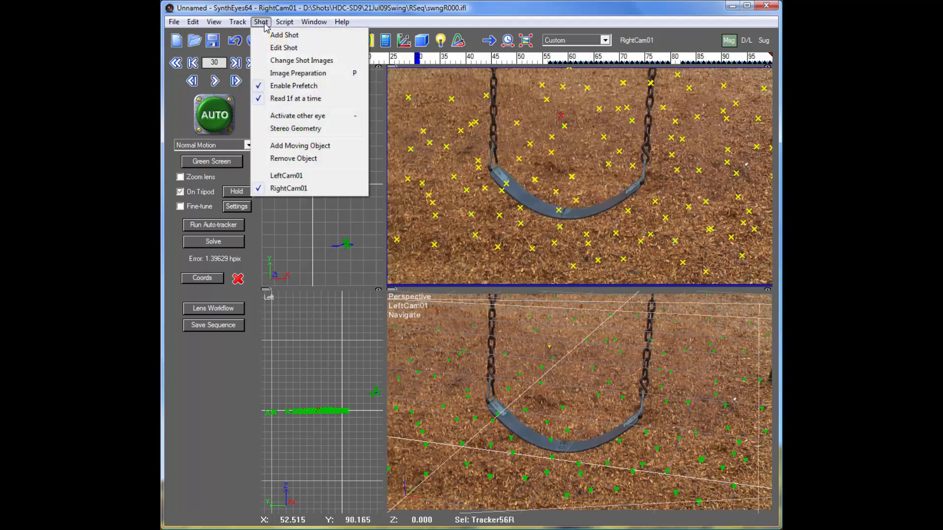
click(308, 146)
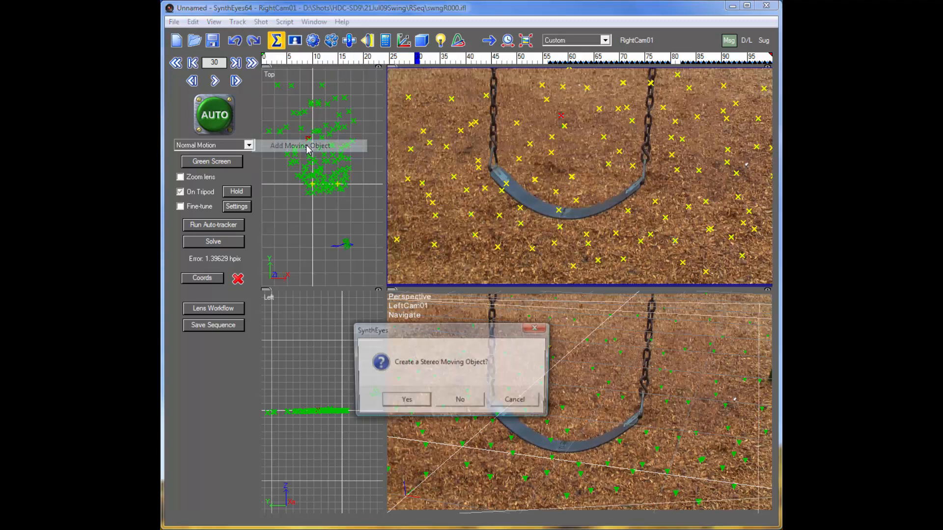
click(405, 401)
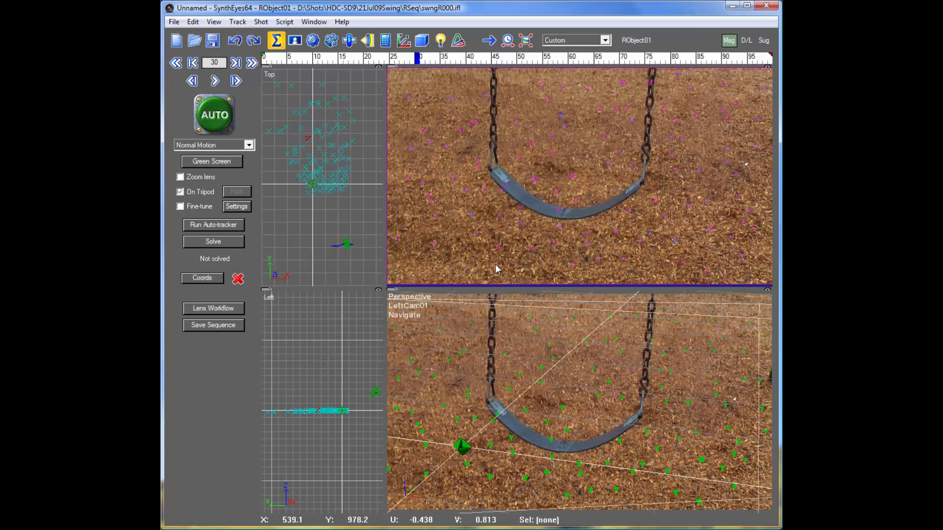
Step: Reset the perspective view's camera lock and toggle between the left and right moving objects to make RObject01 active
right_click(427, 331)
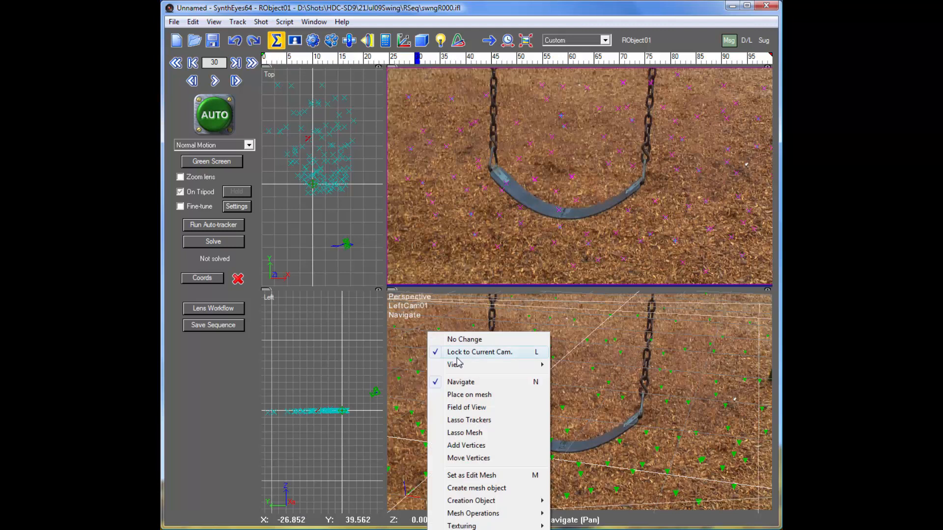
click(461, 354)
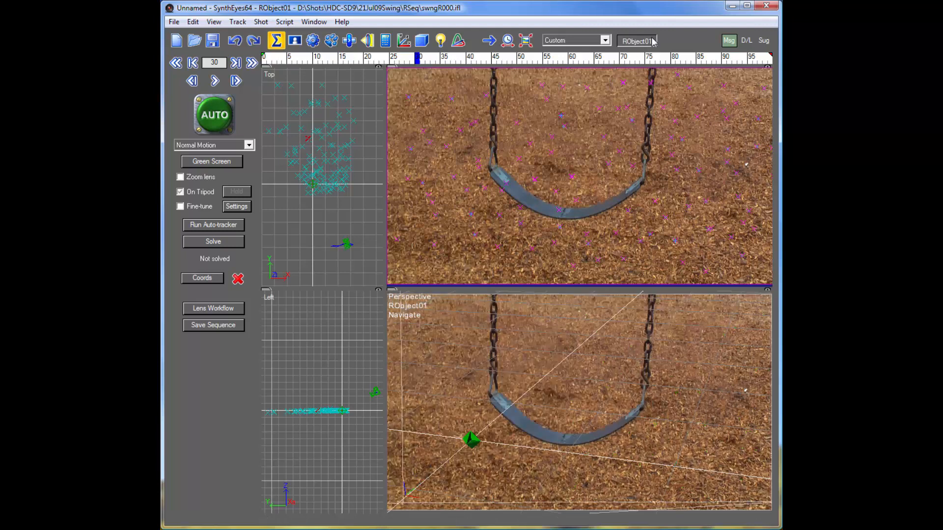
click(636, 40)
click(633, 44)
click(633, 43)
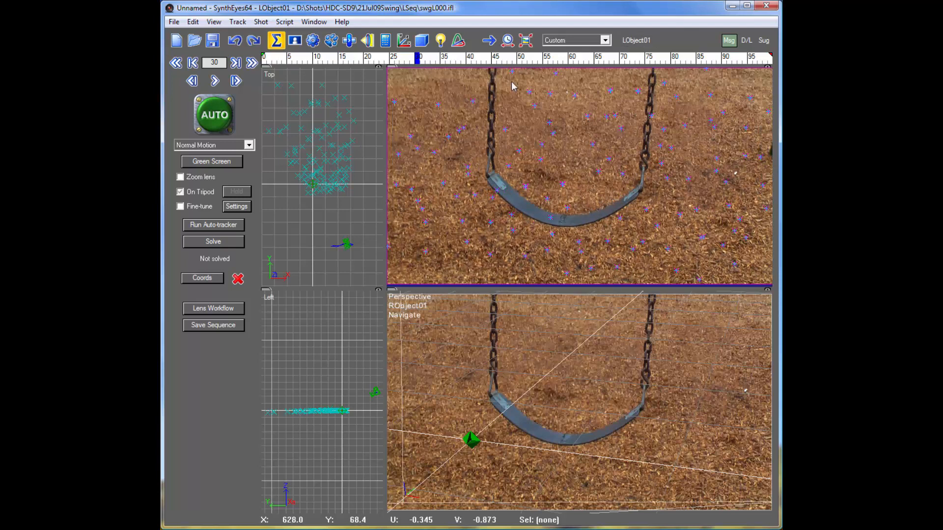
key(minus)
key(minus)
key(minus)
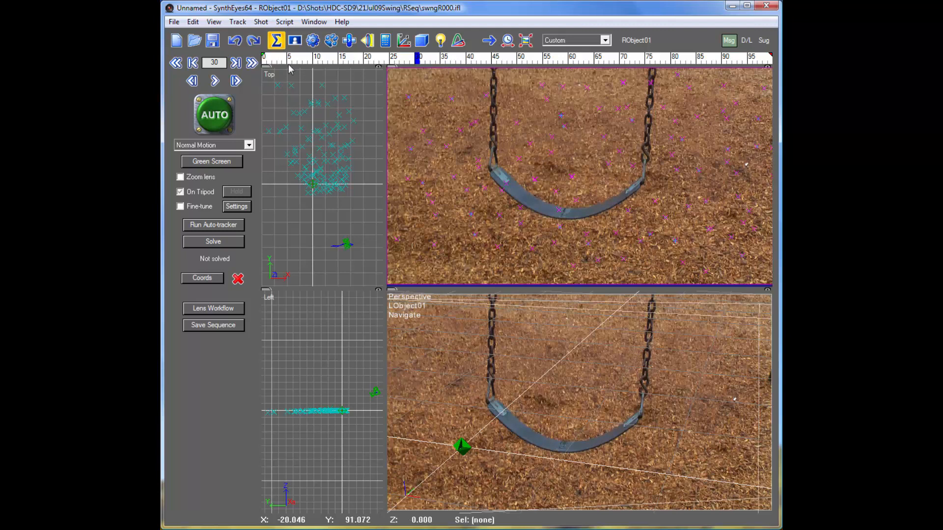
Step: Create a supervised tracker at frame 0 on the dark spot at the swing seat's left end in the RObject01 view
drag(280, 59, 252, 62)
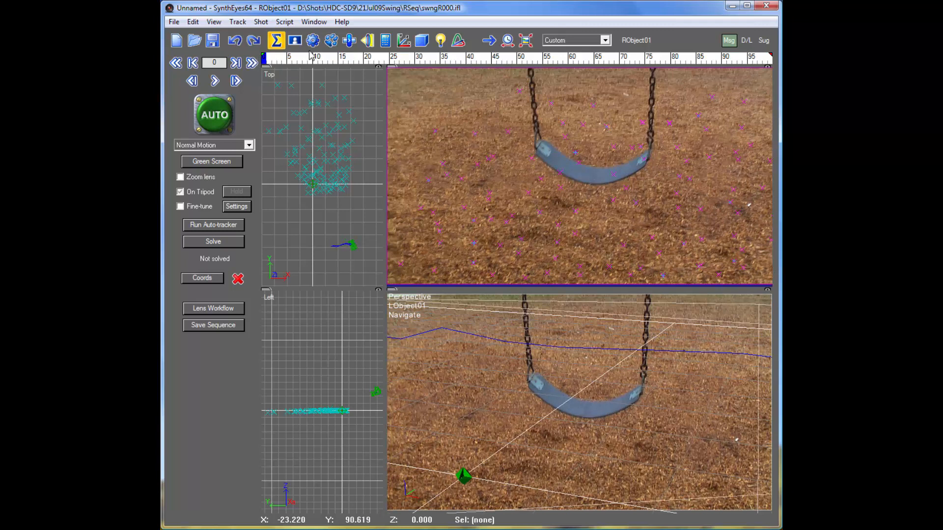
click(330, 42)
click(186, 101)
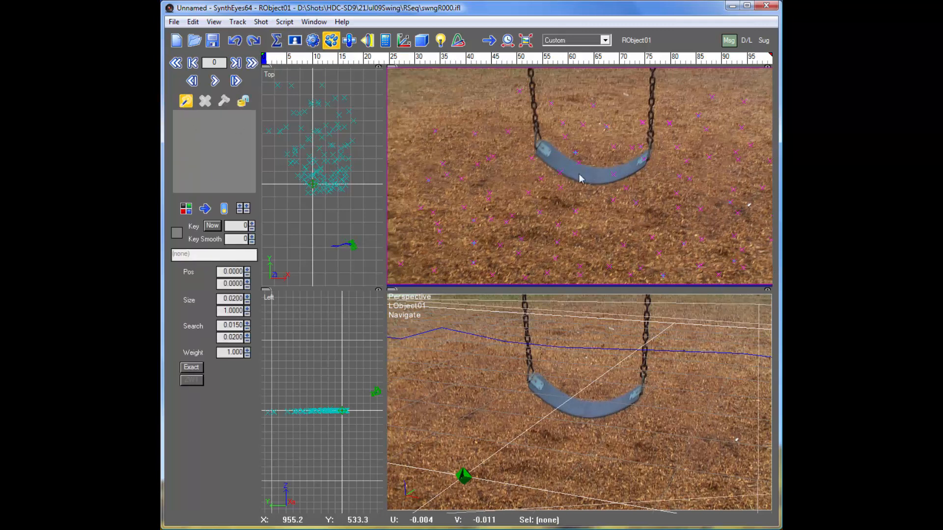
click(544, 149)
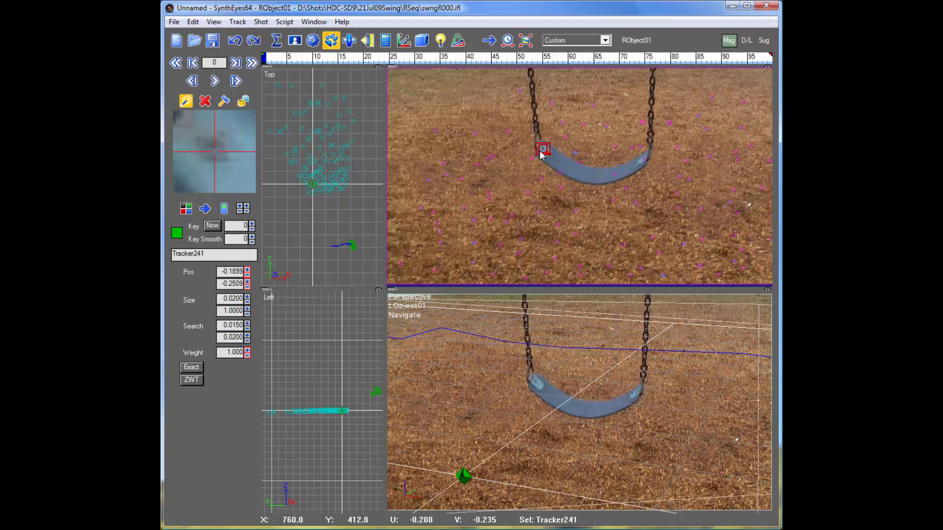
drag(540, 151, 540, 151)
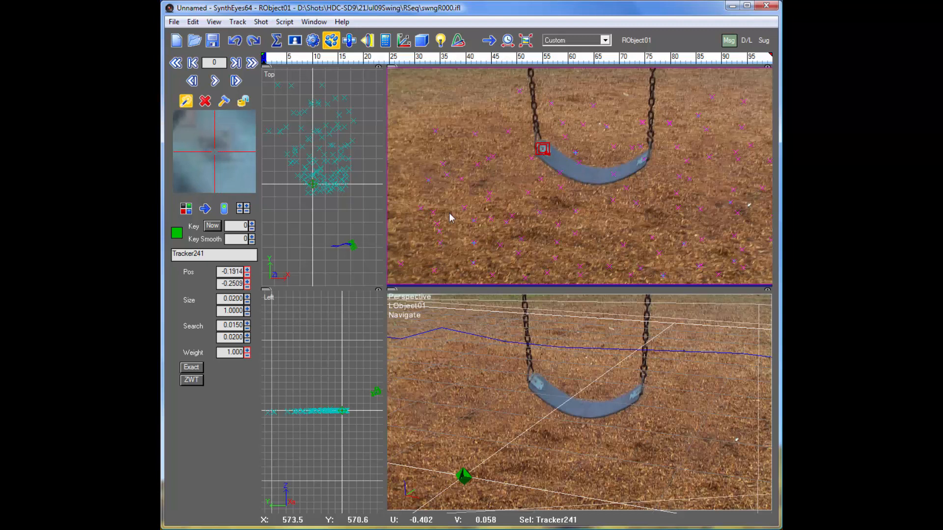
Step: Set the seat tracker's size to 0.0090 and its search region to 0.0900 horizontally and 0.1590 vertically
click(248, 300)
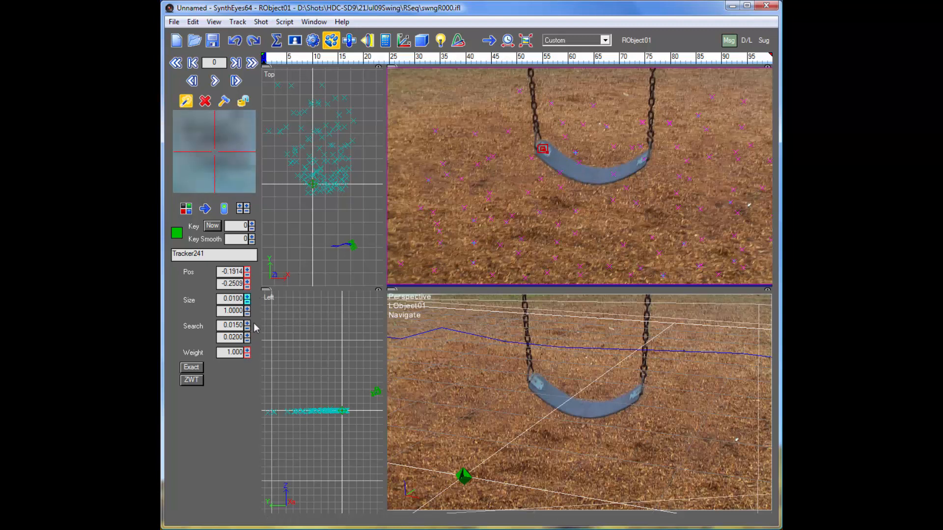
drag(248, 326, 250, 211)
drag(246, 328, 252, 272)
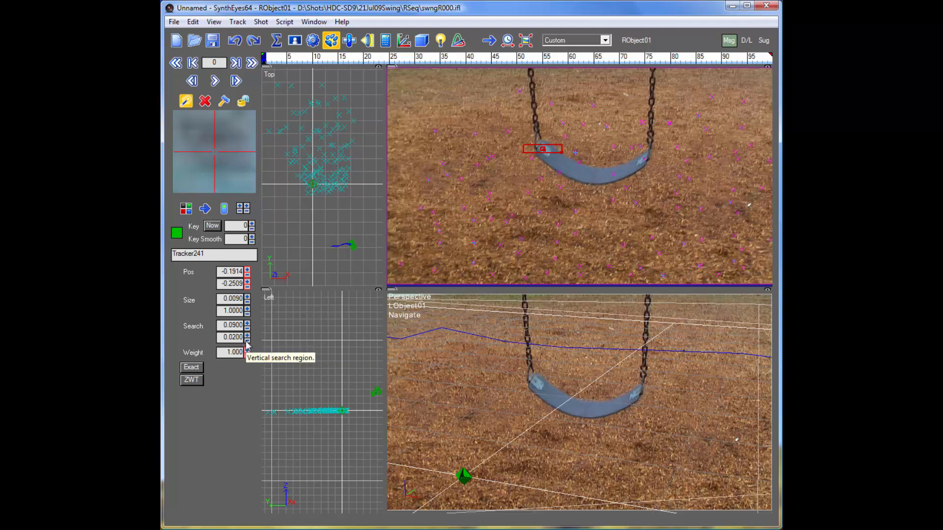
drag(249, 332, 251, 236)
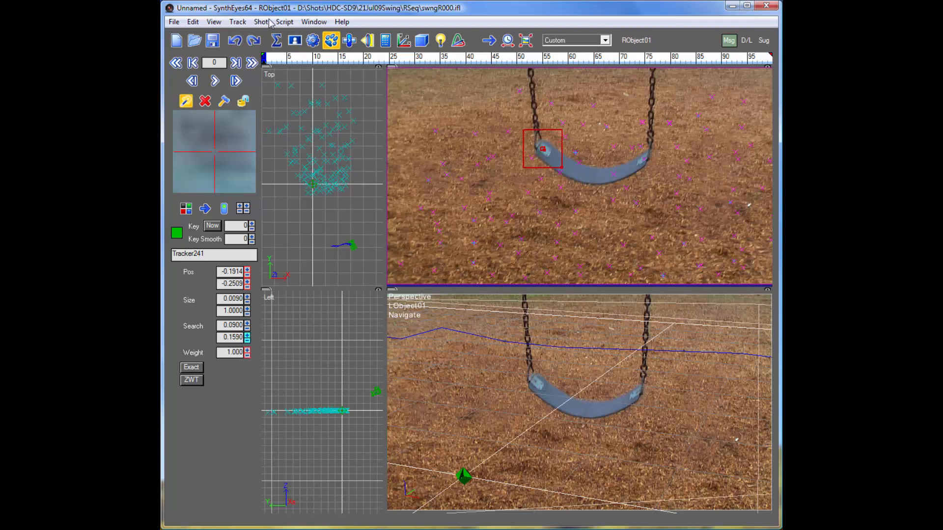
Step: Track the right-eye seat tracker through to frame 99, review its path, and lock it as done
click(215, 81)
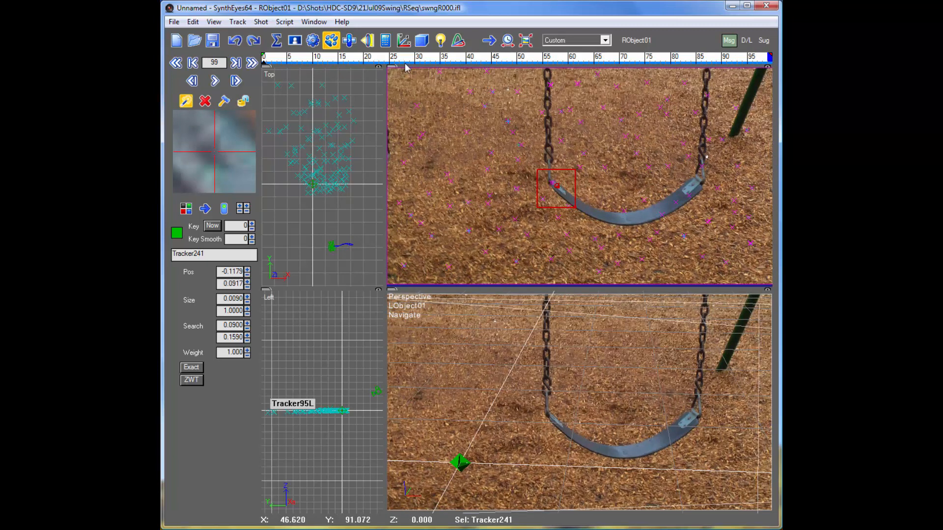
drag(768, 58, 575, 64)
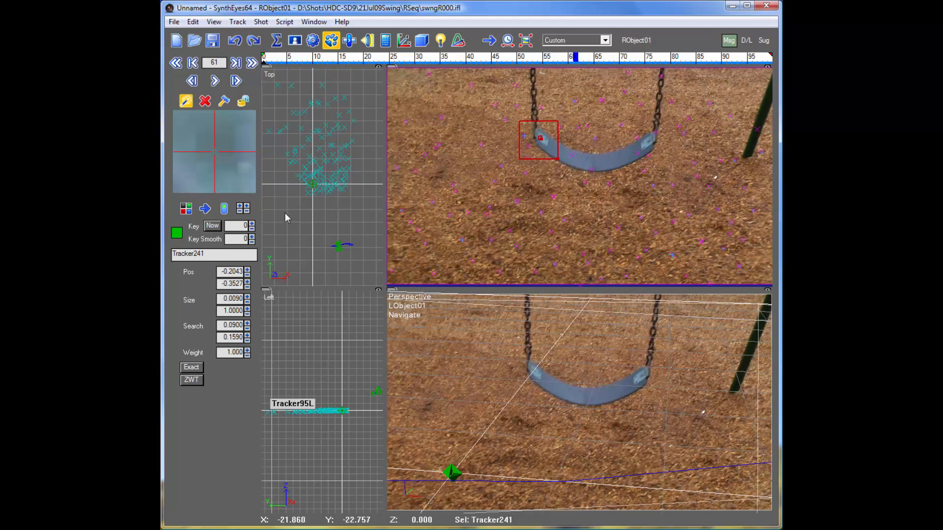
click(244, 101)
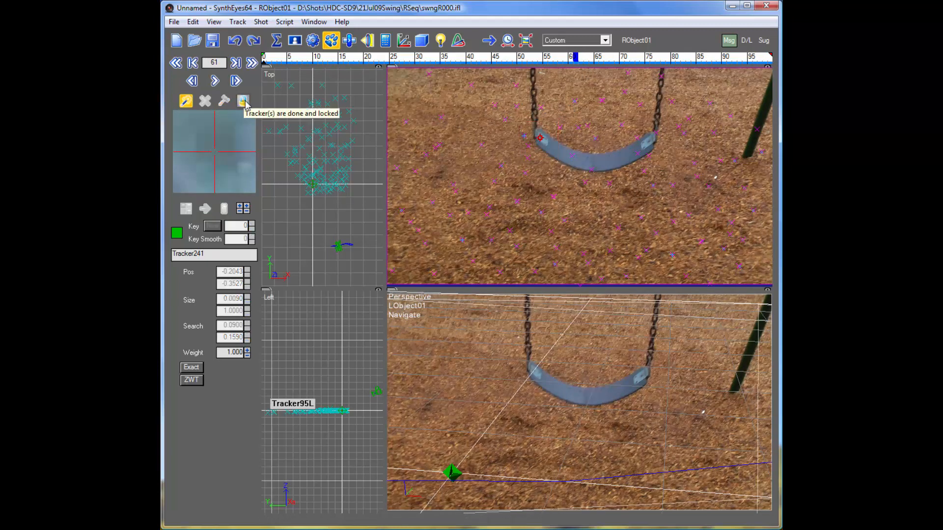
Step: Place a matching tracker on the seat's left-end spot for LObject01 at frame 0, track it through frame 99, and lock it
key(minus)
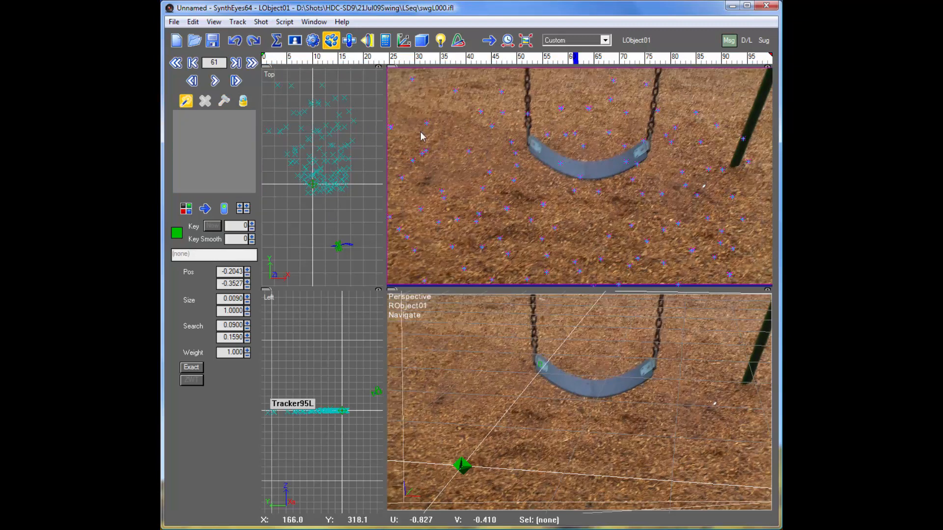
key(Home)
drag(536, 156, 538, 155)
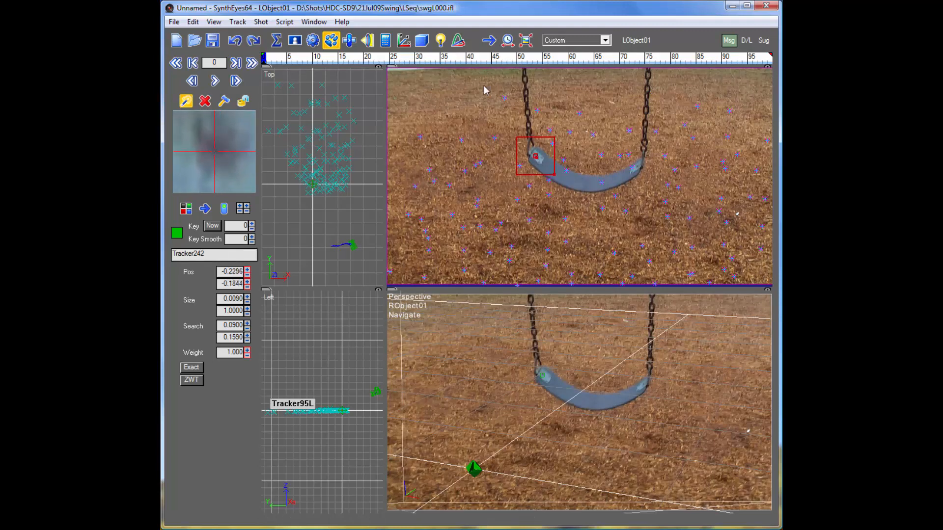
click(215, 81)
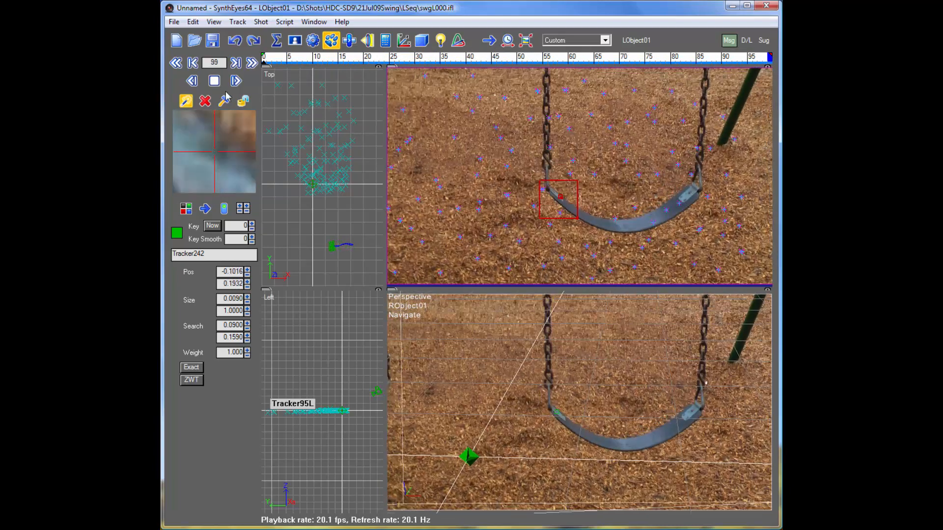
click(225, 98)
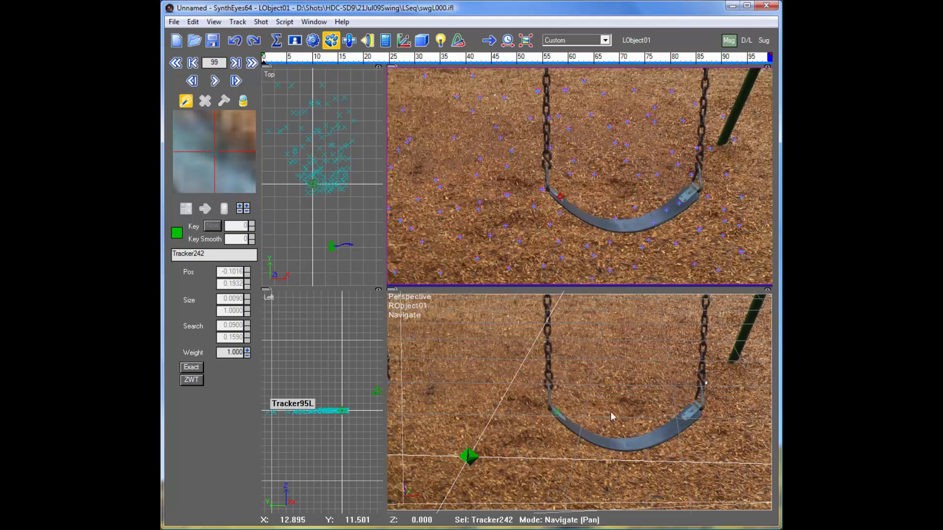
Step: Pair the left and right swing-seat trackers as a stereo match and open the solver settings for LObject01
key(alt)
click(557, 413)
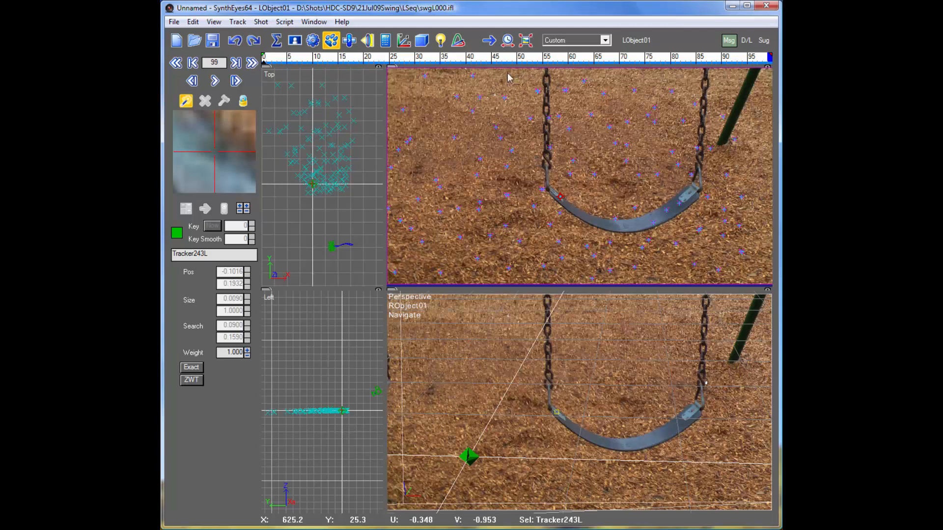
click(385, 40)
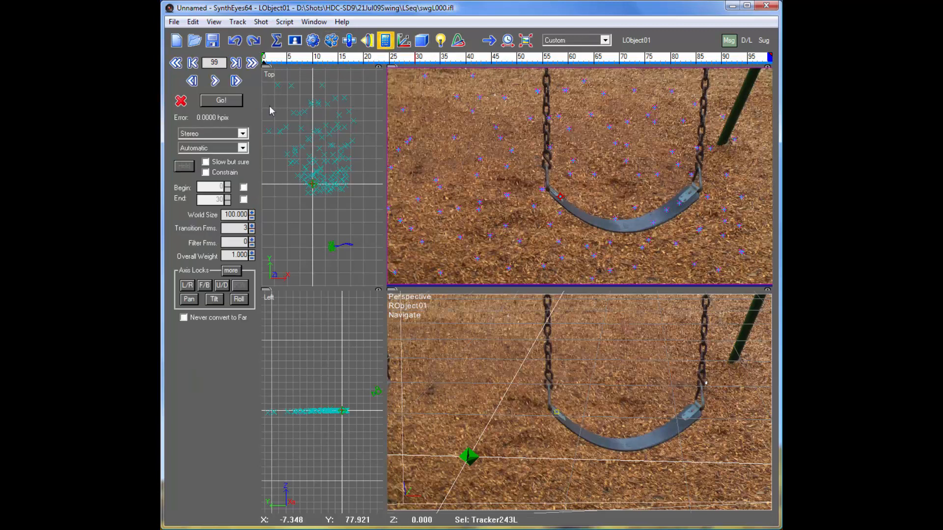
Step: Set LObject01's solving mode to Individual mocap with Sync Locked and solve the stereo seat trackers
click(210, 136)
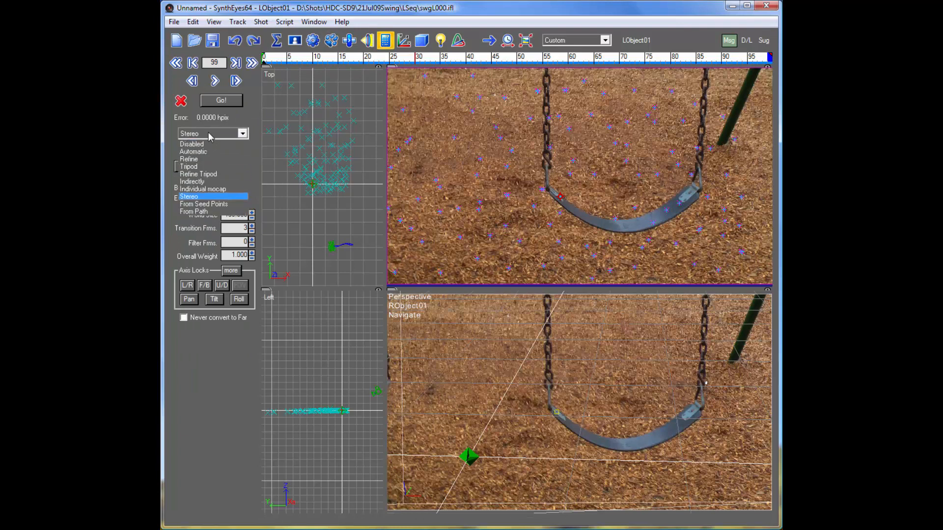
click(208, 190)
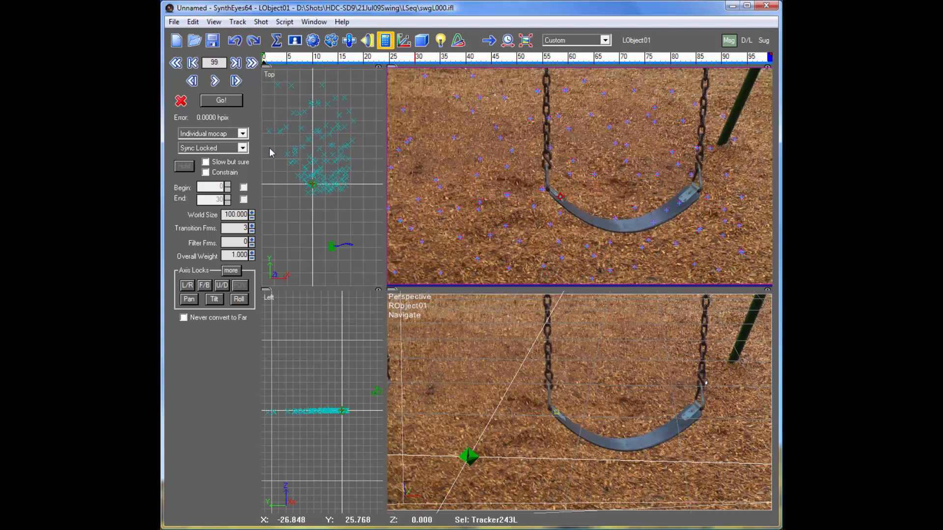
click(222, 101)
click(380, 203)
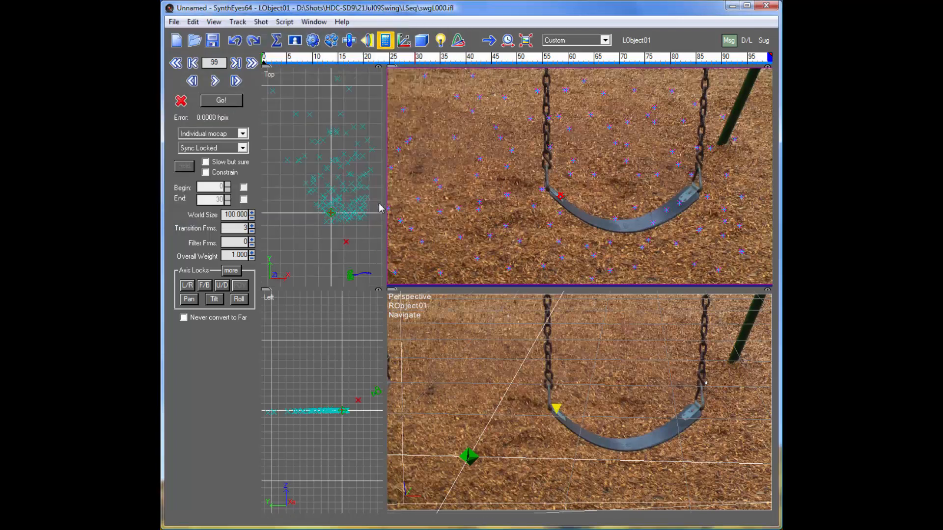
Step: Scrub and play the shot to examine the solved seat point's motion in the camera, perspective, top and left views
drag(308, 58, 576, 59)
click(569, 43)
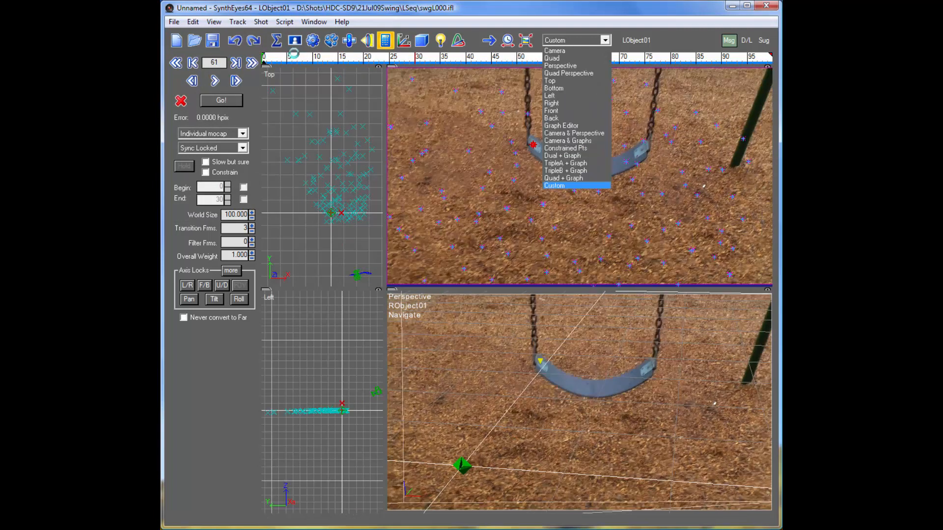
click(214, 82)
click(214, 82)
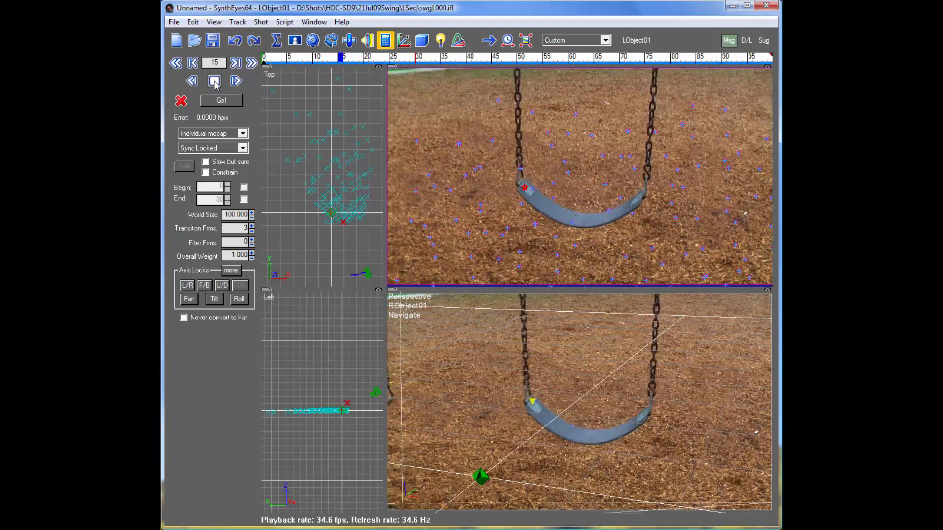
click(214, 82)
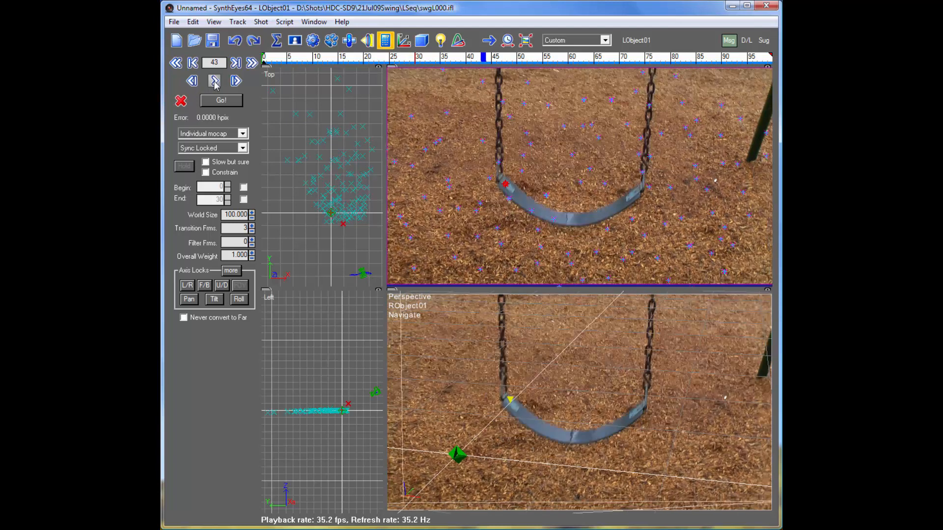
Step: Switch to a full Top view and play the shot to examine the seat point's path from above
click(574, 43)
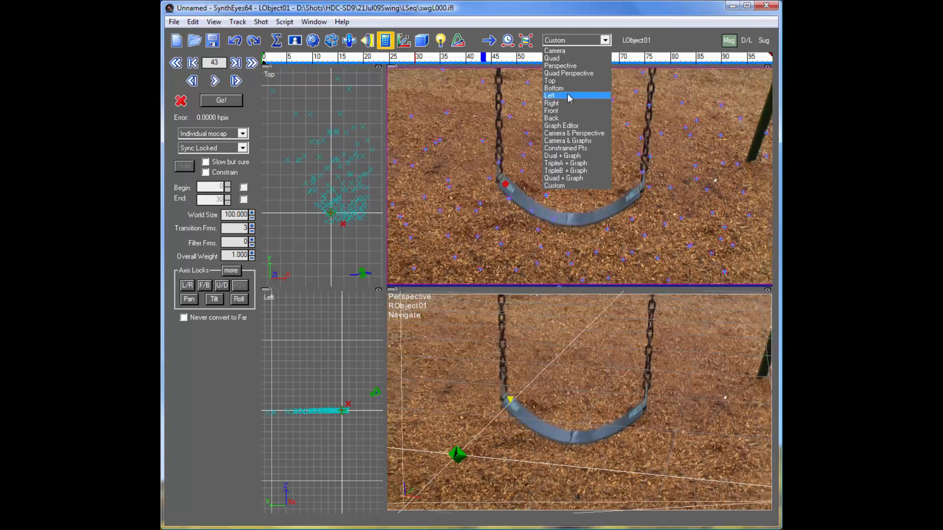
click(566, 82)
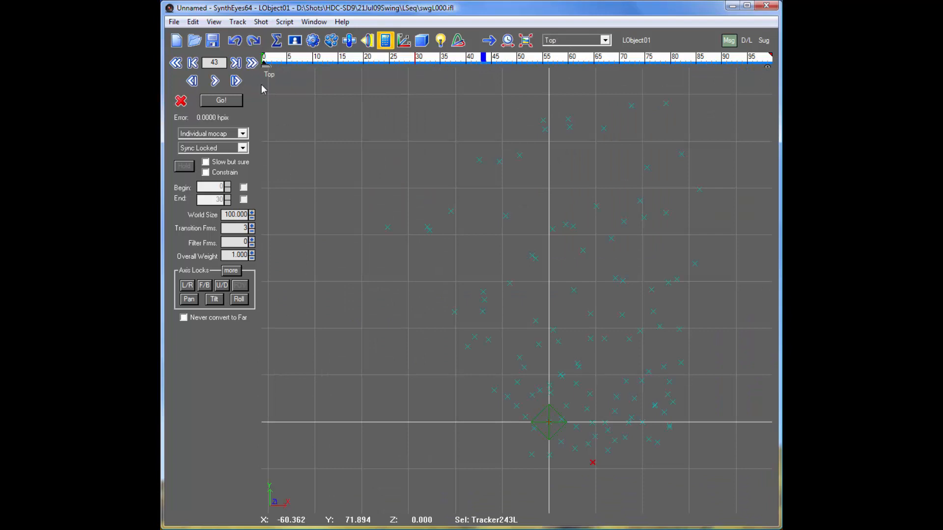
click(214, 82)
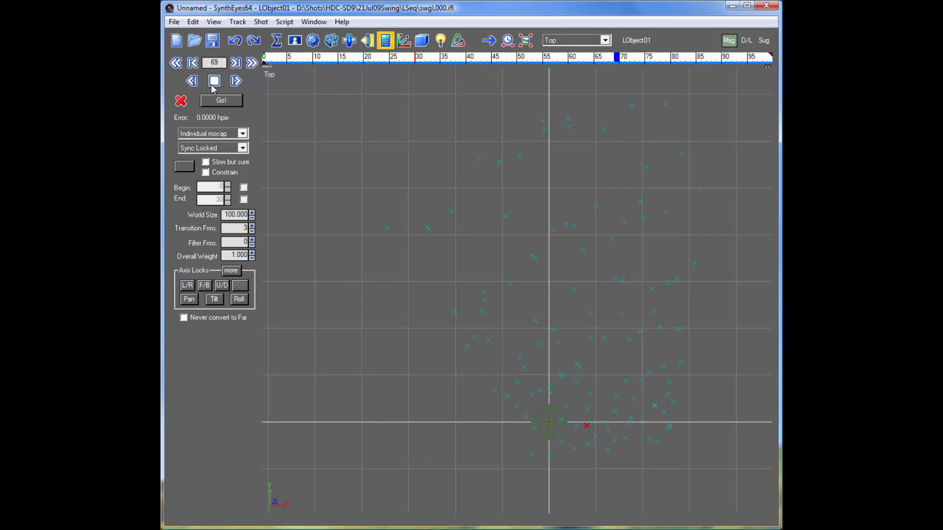
click(214, 81)
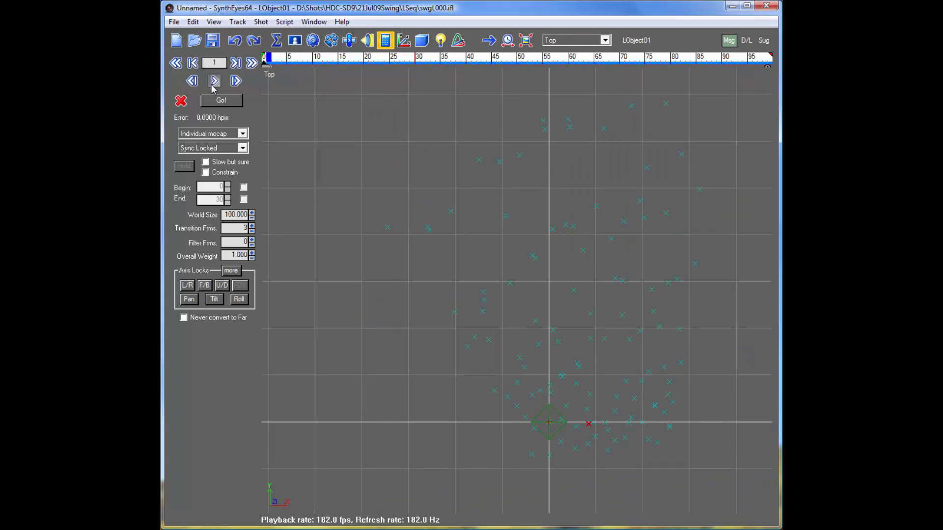
Step: Graph only Tracker243L's X, Y and Z curves in the graph editor, hiding velocity, FOM and error, and enlarge their vertical scale
click(590, 41)
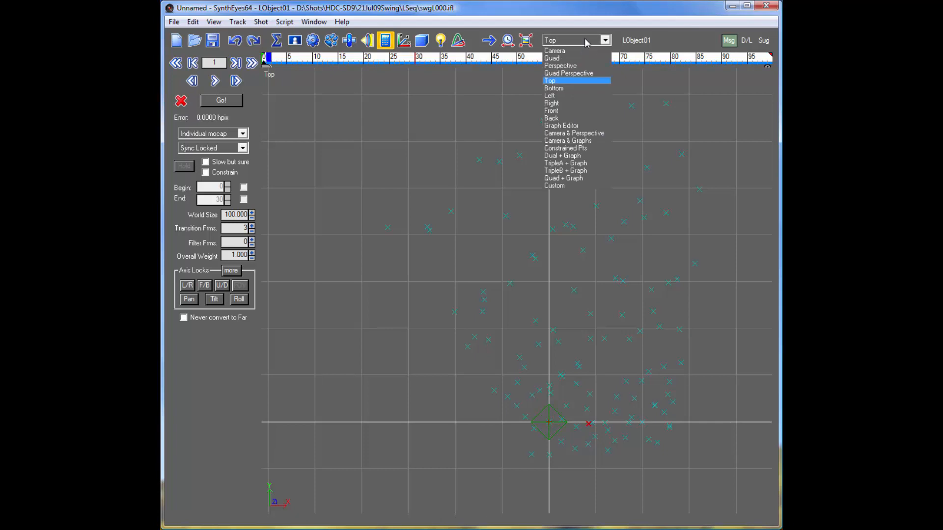
click(566, 123)
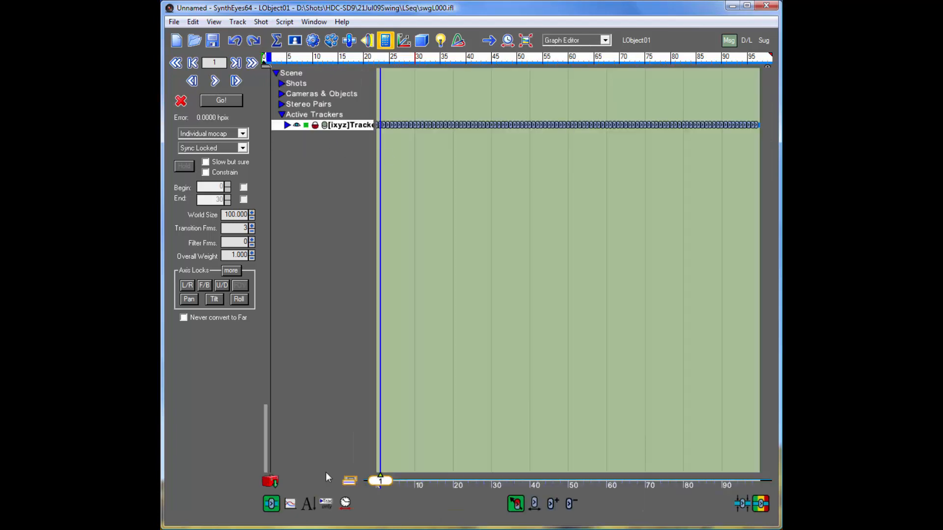
click(290, 504)
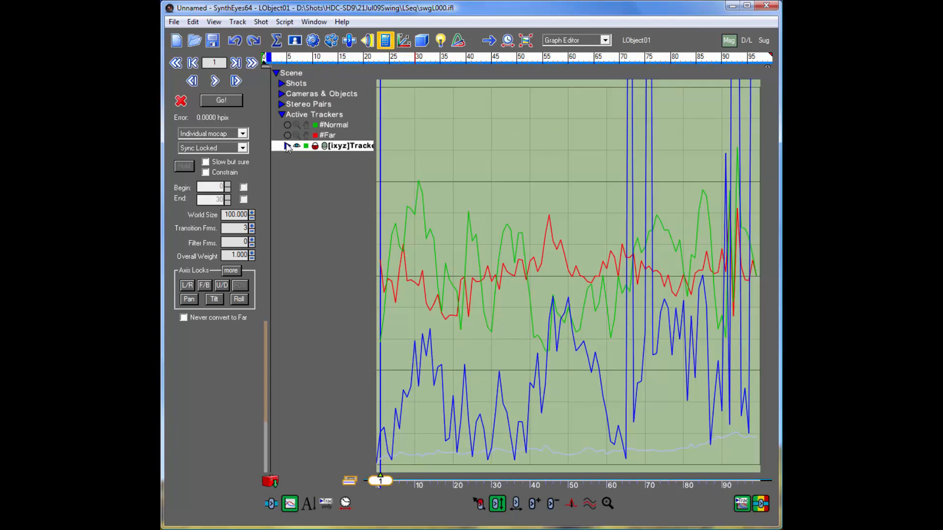
click(286, 146)
click(293, 176)
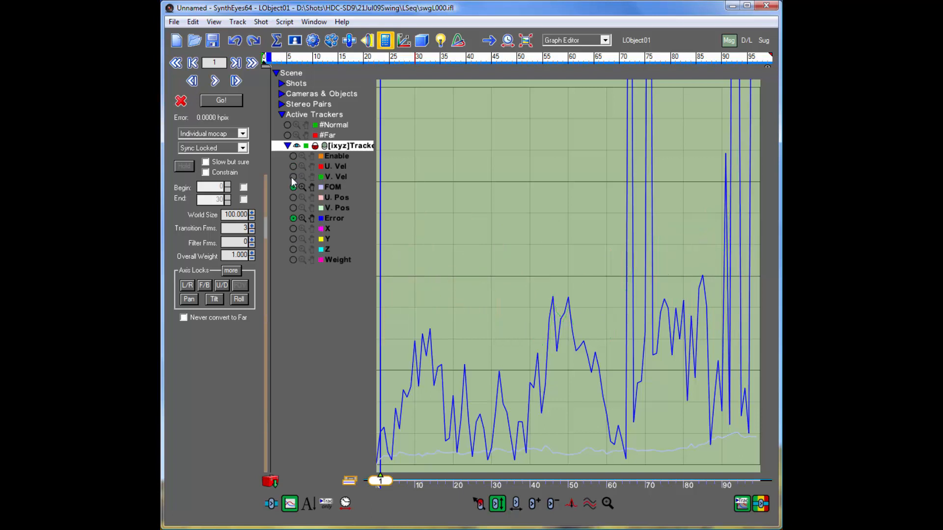
click(294, 218)
click(296, 232)
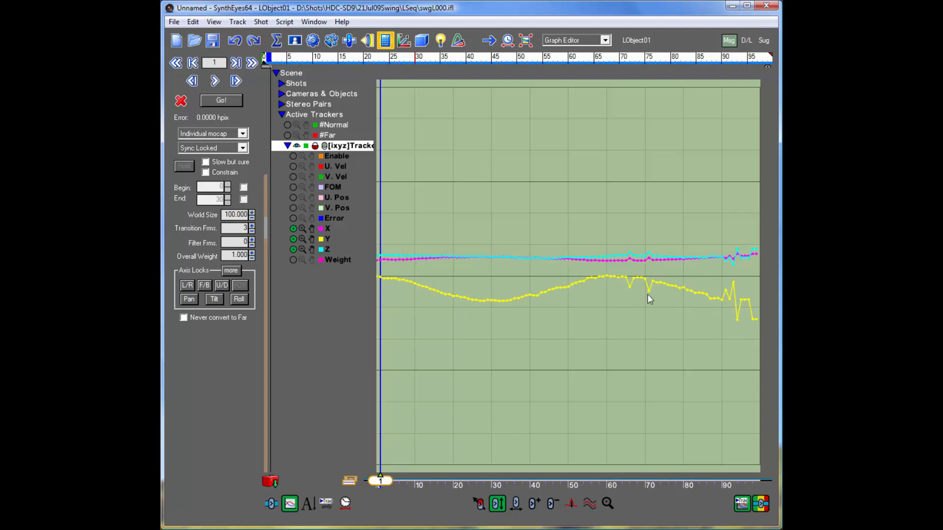
drag(302, 249, 302, 181)
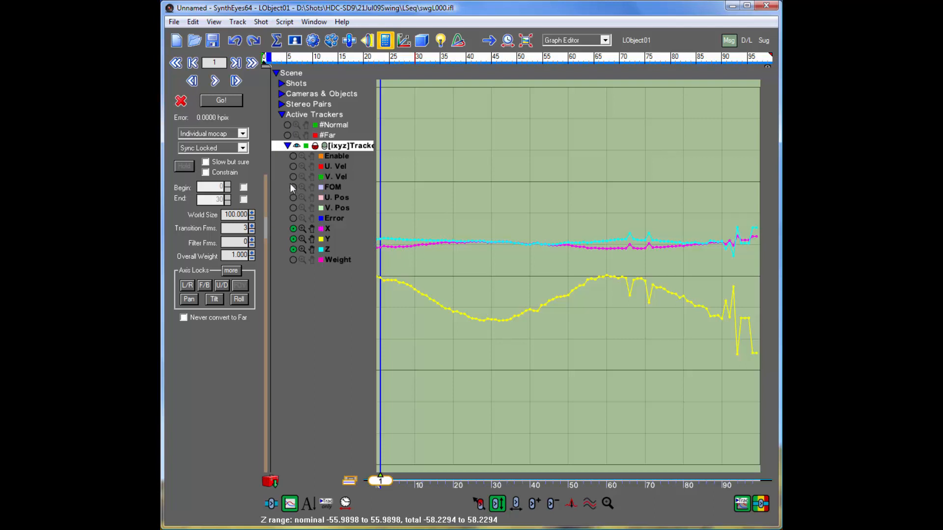
double_click(293, 167)
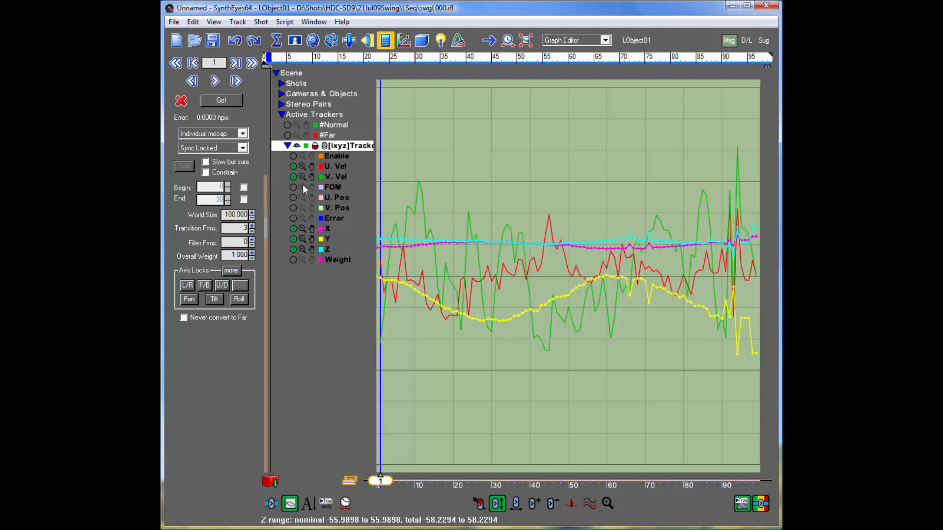
click(292, 176)
click(293, 166)
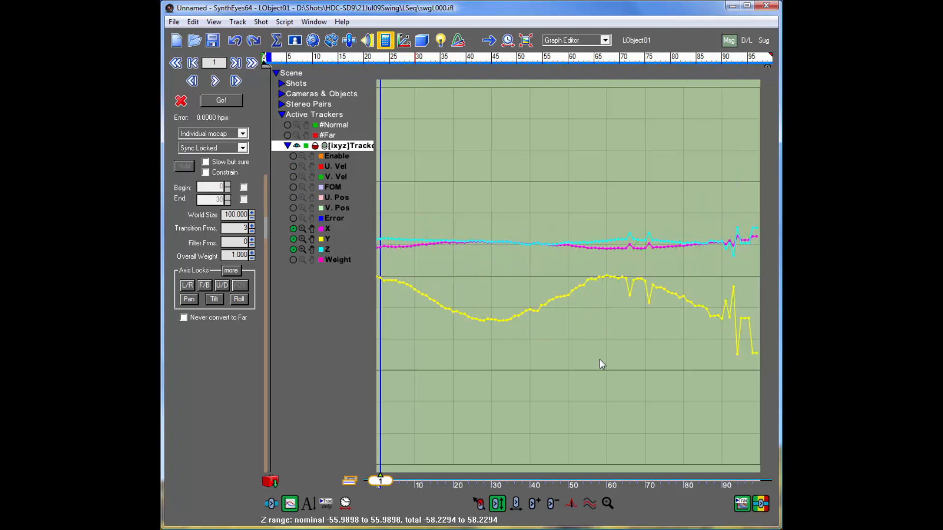
Step: Smooth the two downward spikes in the tracker's Y curve near frames 66 and 71 by raising their keys to the surrounding curve
drag(630, 296, 650, 285)
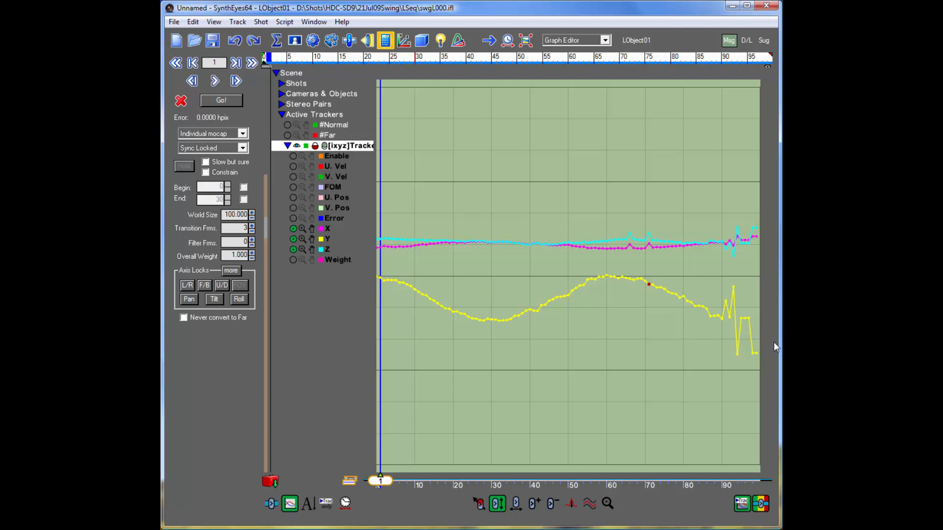
Step: Switch to the full camera view and examine the seat tracker on the footage up to frame 92
click(604, 41)
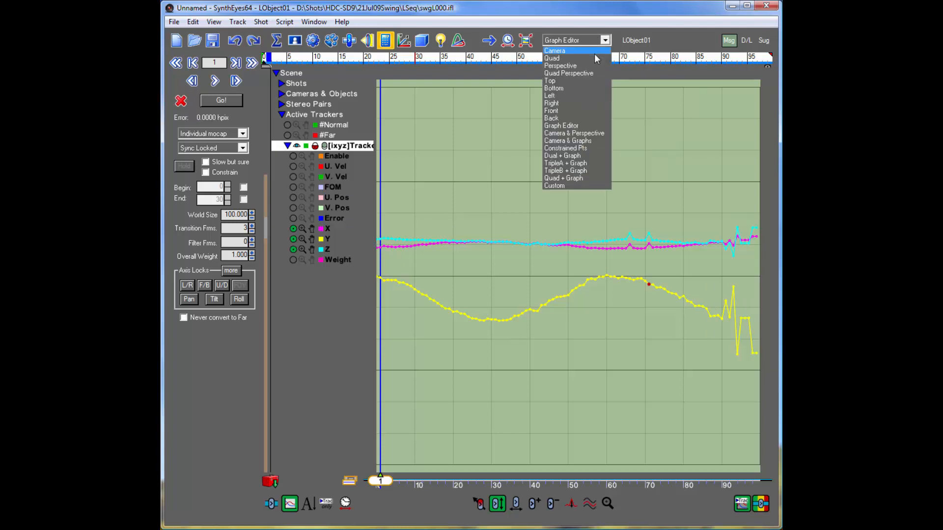
click(594, 51)
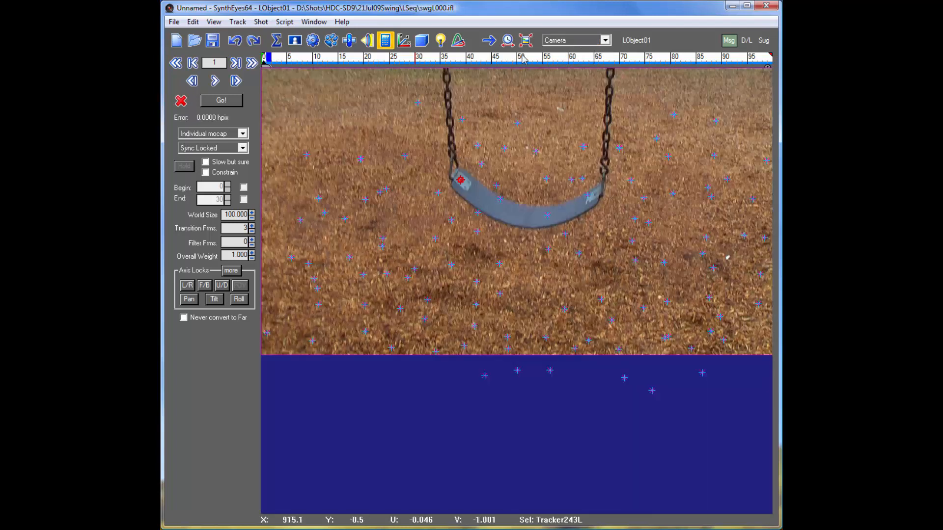
mouse_move(546, 61)
mouse_down()
mouse_move(777, 66)
mouse_move(735, 60)
mouse_up()
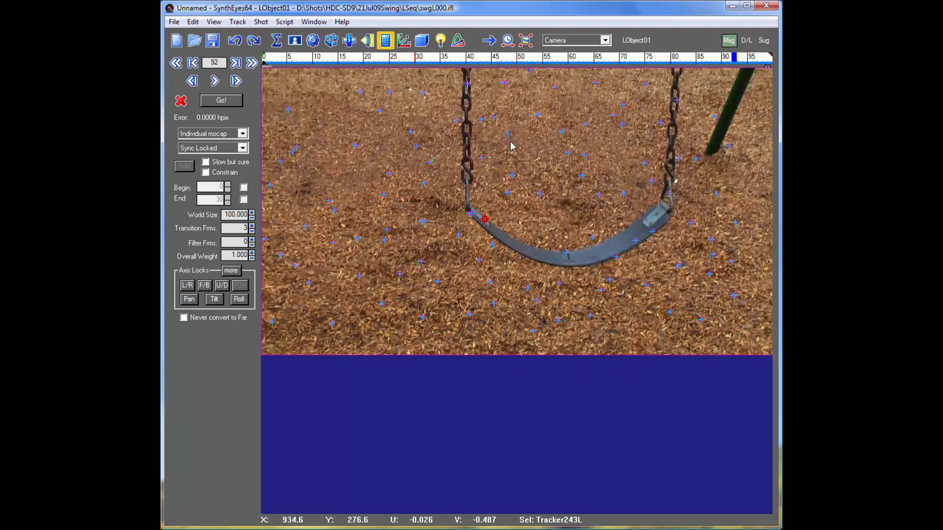